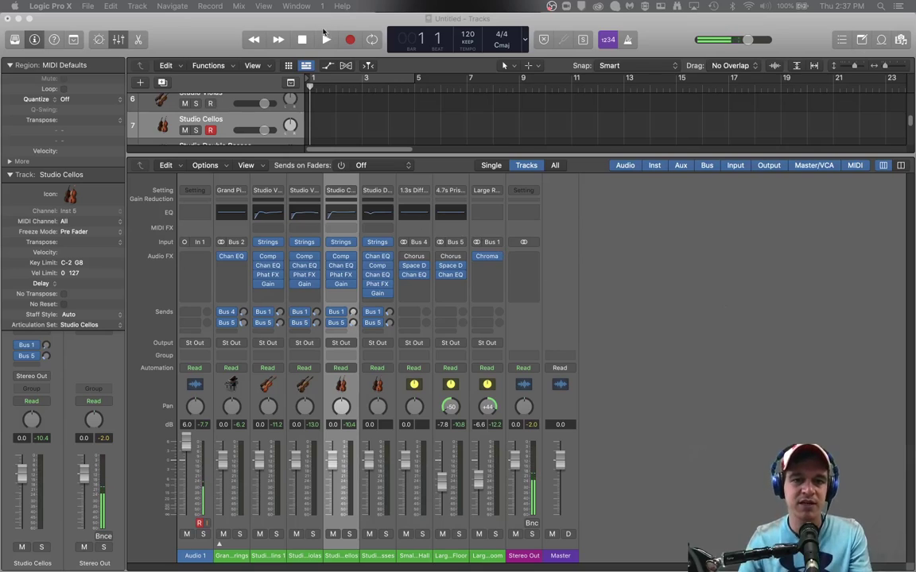
Step: Hide the Mixer so Audio 1, Grand Piano and Strings, and the four Studio string tracks show
left_click(118, 39)
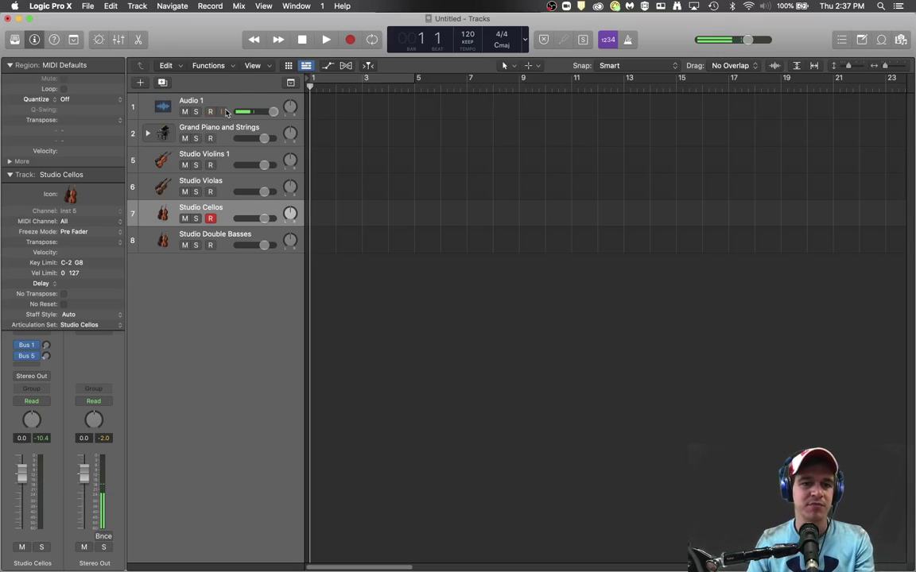
Step: Collapse the Region and Track inspector sections to reveal the Studio Cellos plug-ins
left_click(211, 113)
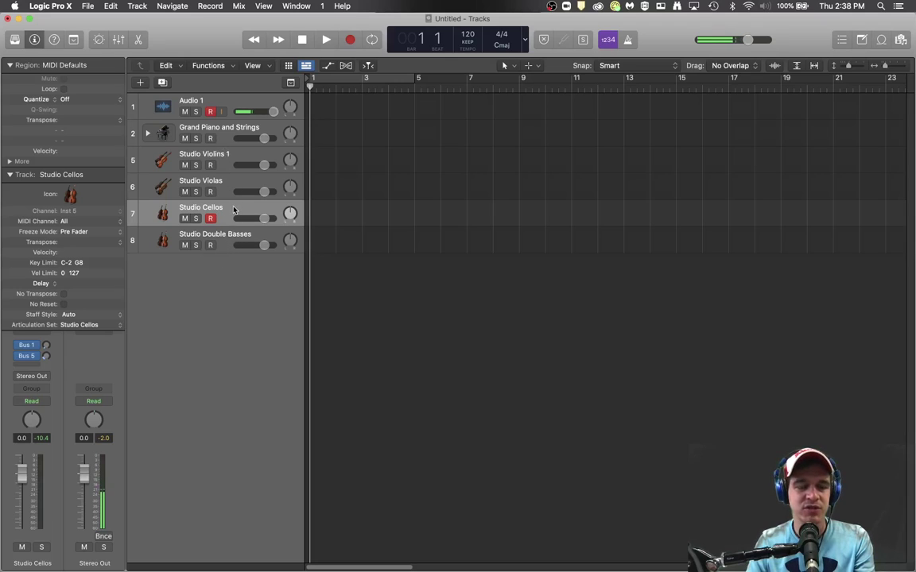
left_click(9, 66)
left_click(9, 80)
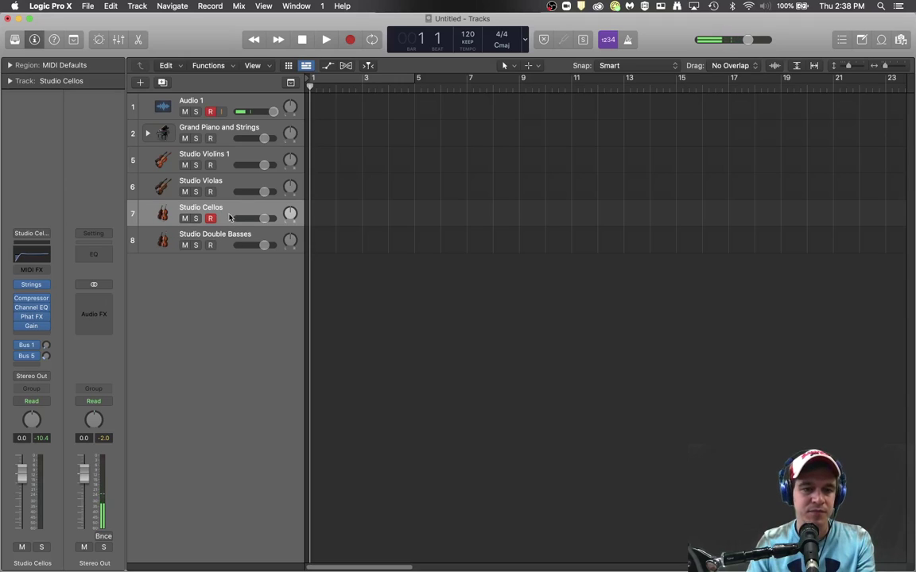
left_click(116, 41)
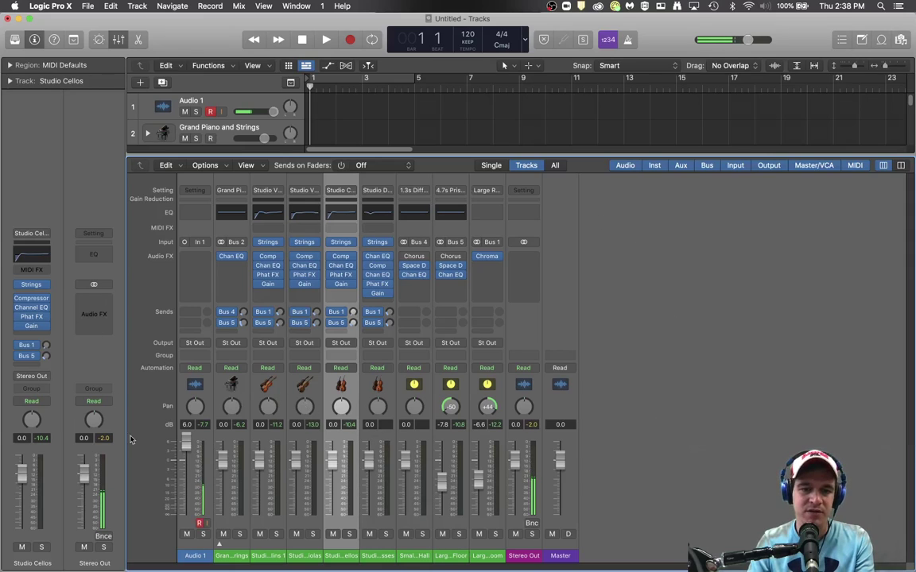
left_click(116, 40)
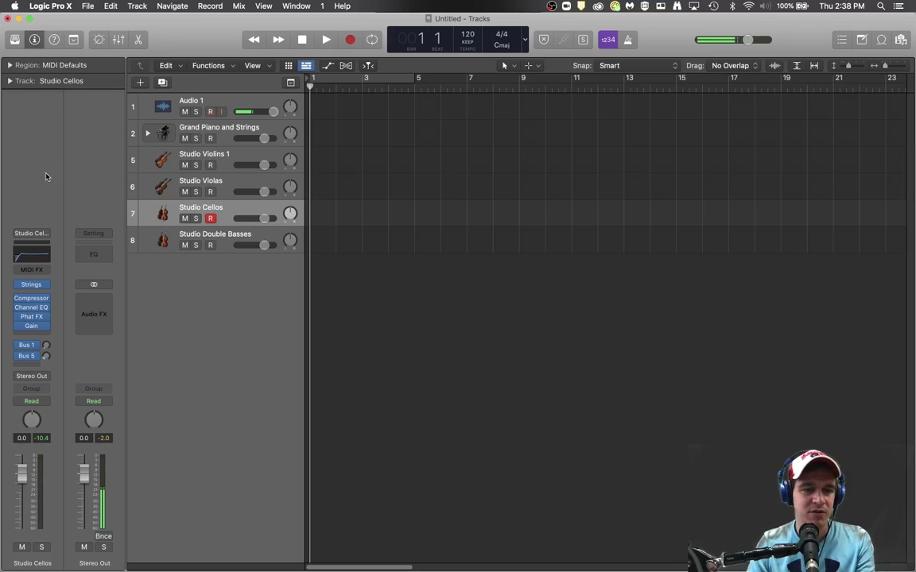
Step: Open the cellos' Strings instrument list and dismiss it without changing anything
mouse_move(43, 286)
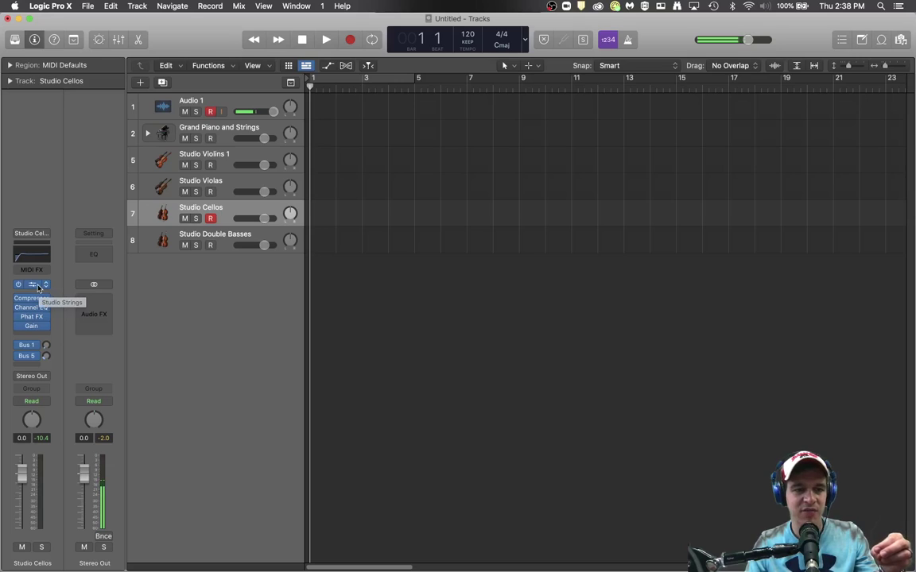
left_click(45, 286)
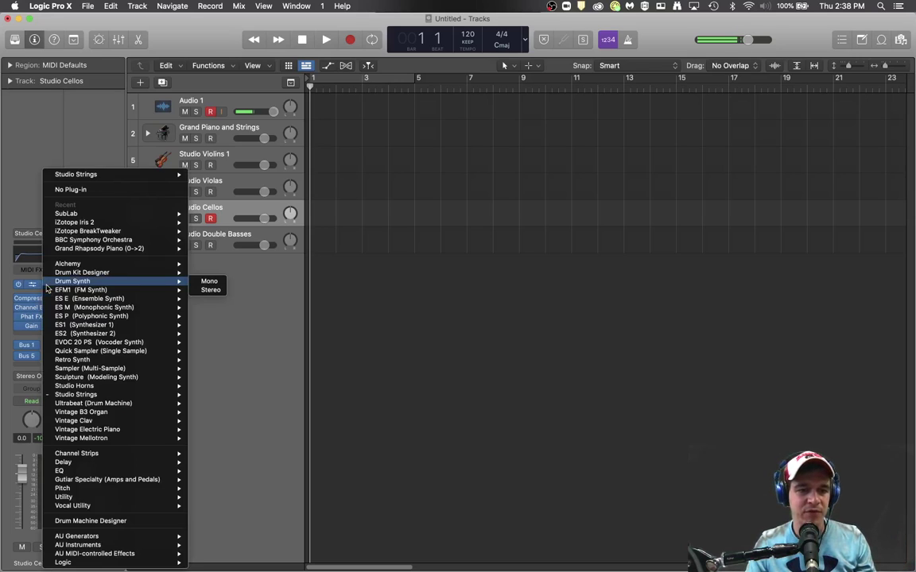
left_click(35, 287)
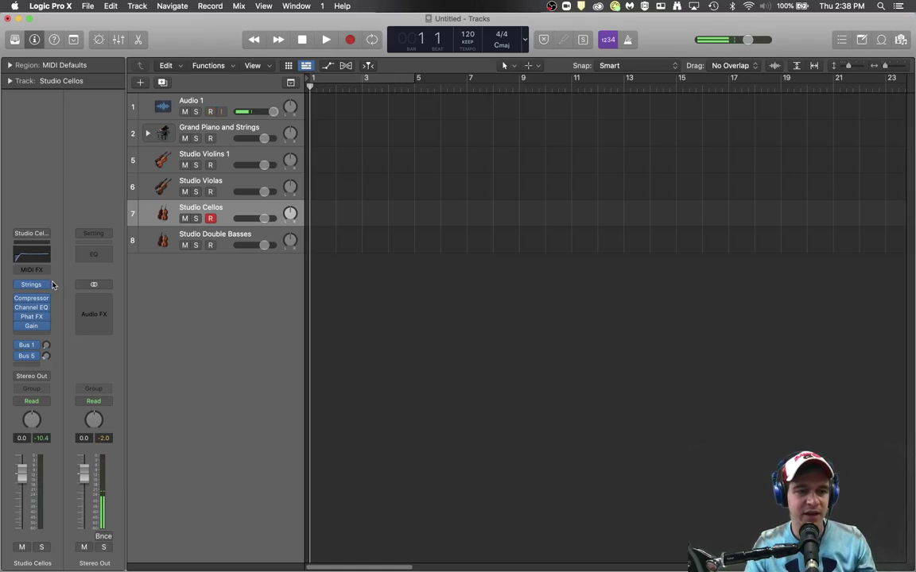
mouse_move(20, 290)
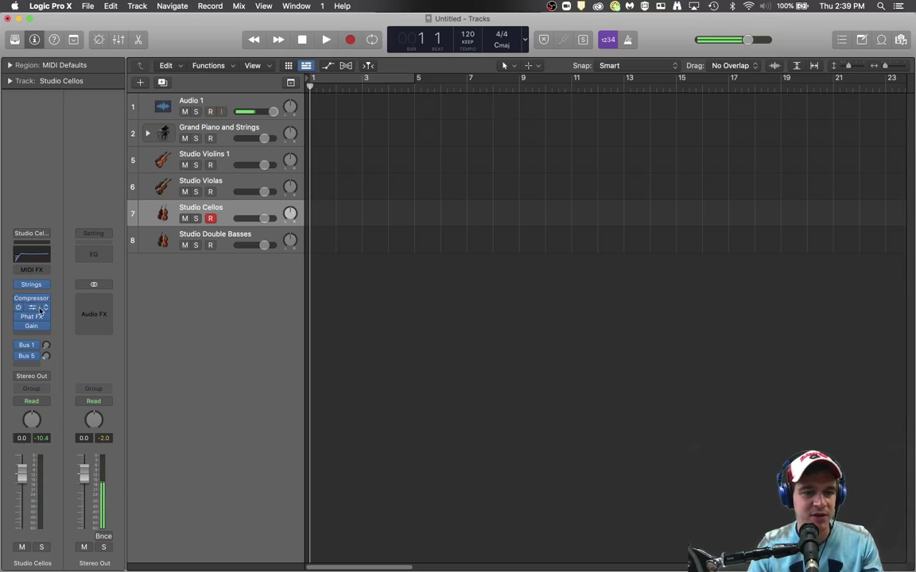
mouse_move(36, 329)
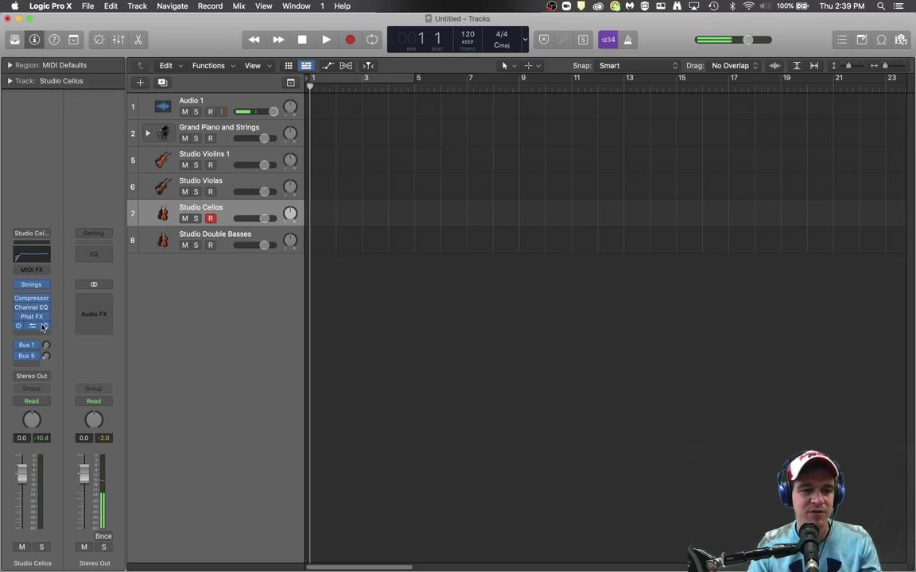
mouse_move(29, 348)
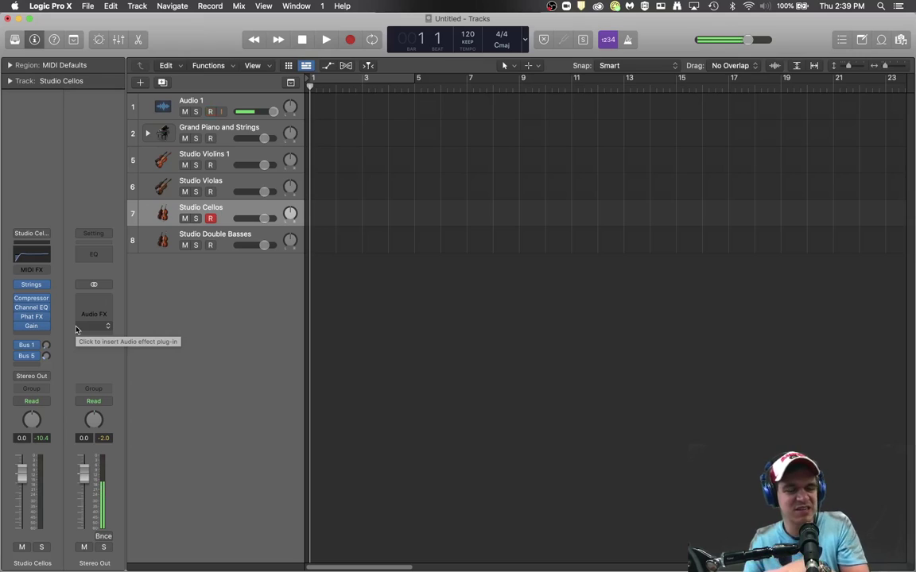
Step: Open the cellos' Bus 1 send options, then close them without changes
left_click(34, 346)
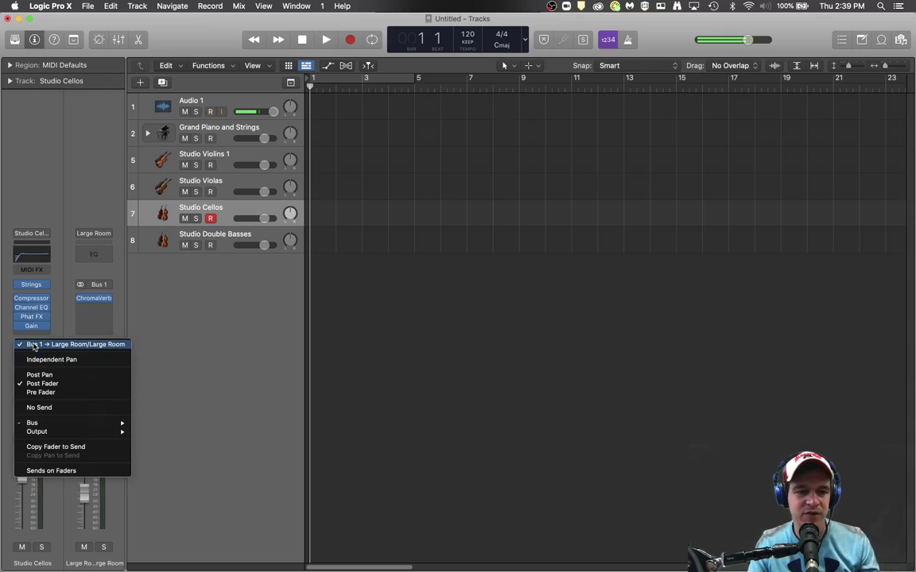
left_click(64, 286)
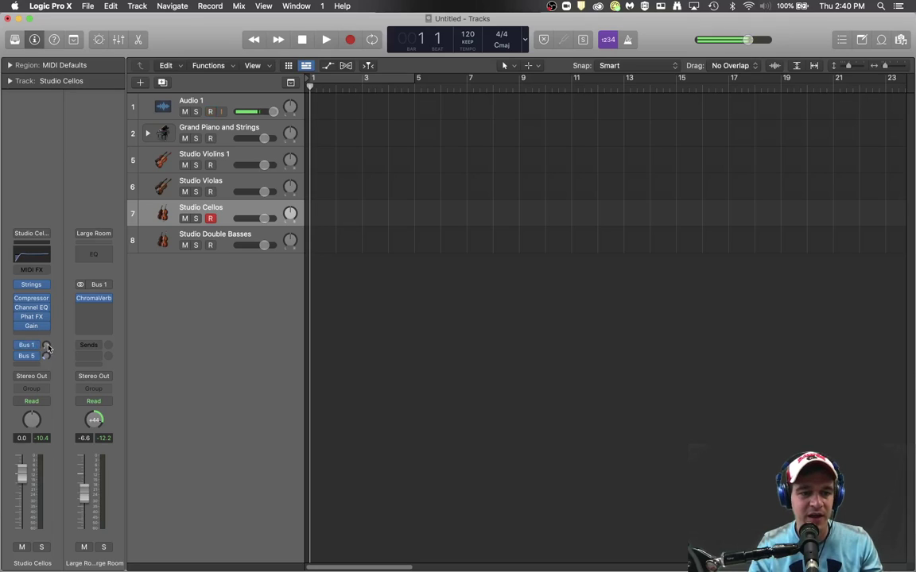
Step: Nudge the cellos' Bus 1 send knob to +0.1 dB
left_click(46, 346)
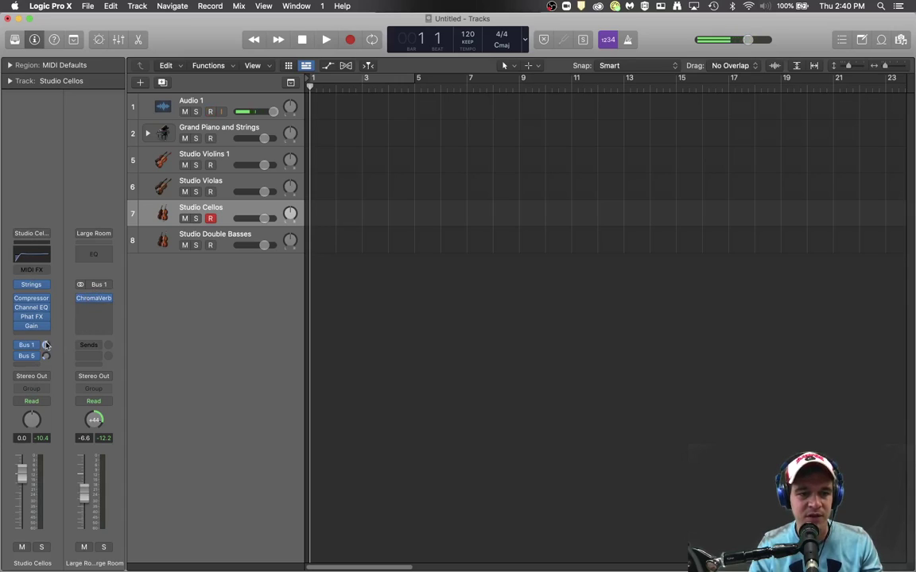
left_click_drag(46, 346, 46, 346)
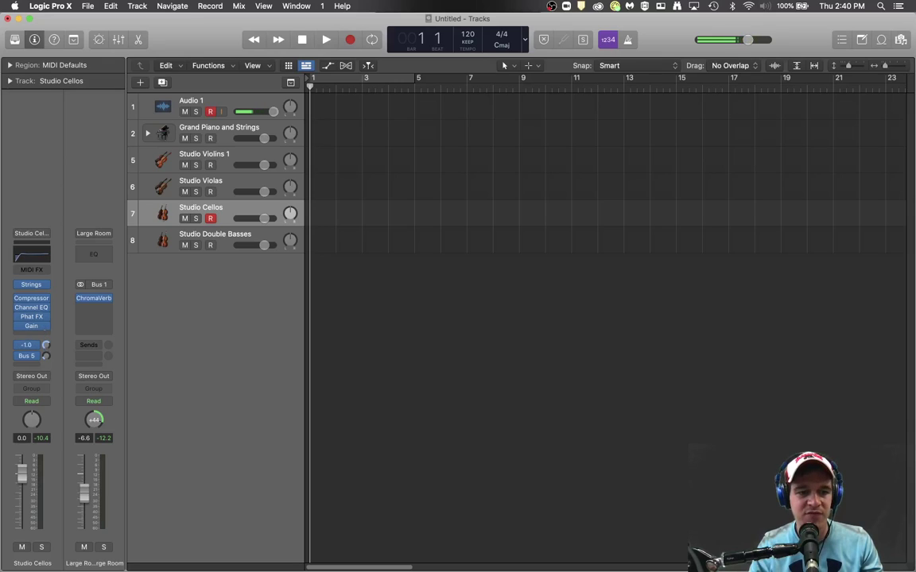
left_click_drag(46, 346, 46, 344)
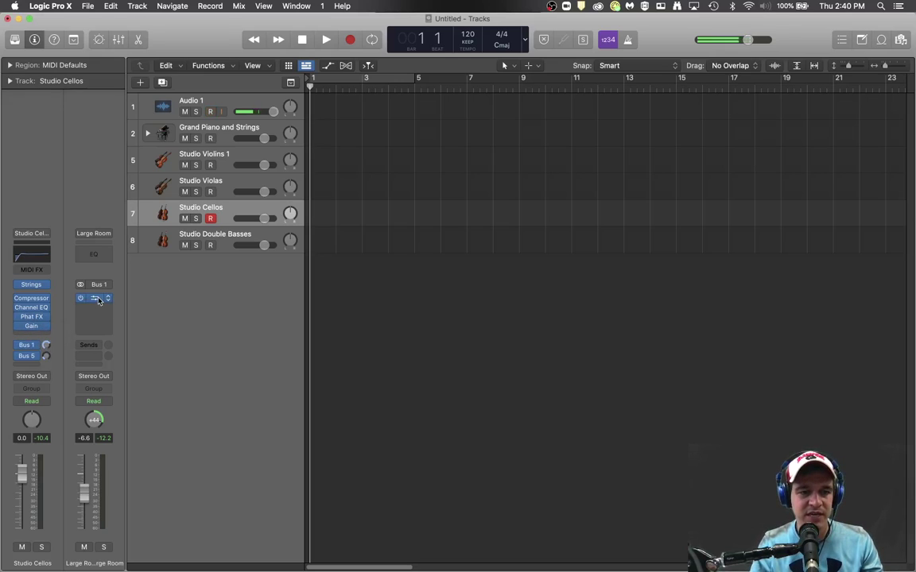
Step: Show the Bus 5 aux, adjust the cellos' Bus 5 send, then return to the Large Room aux
left_click(46, 356)
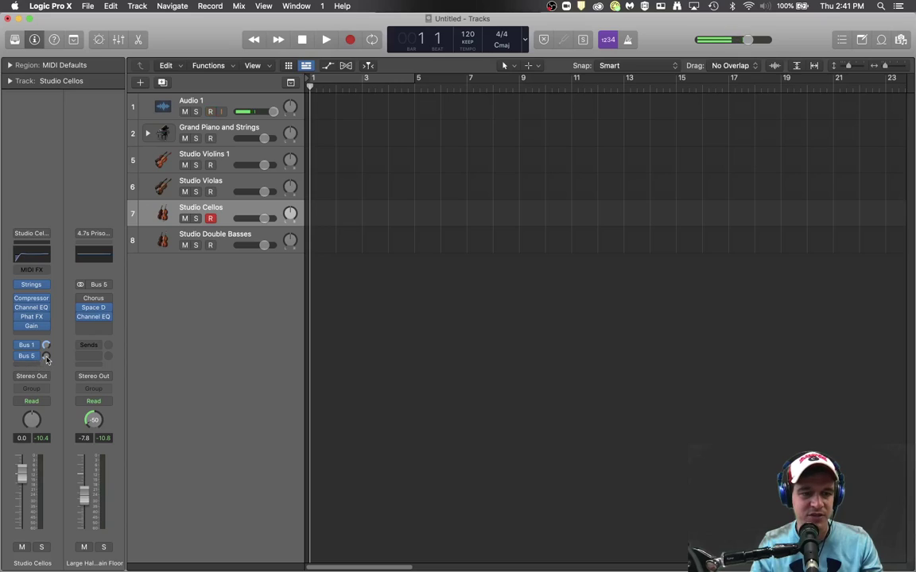
left_click_drag(46, 358, 47, 364)
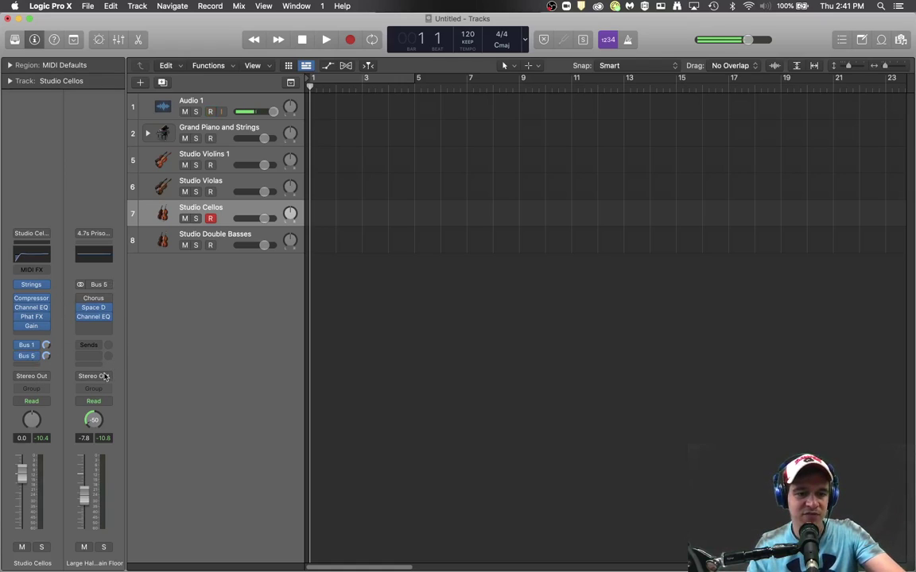
left_click(46, 347)
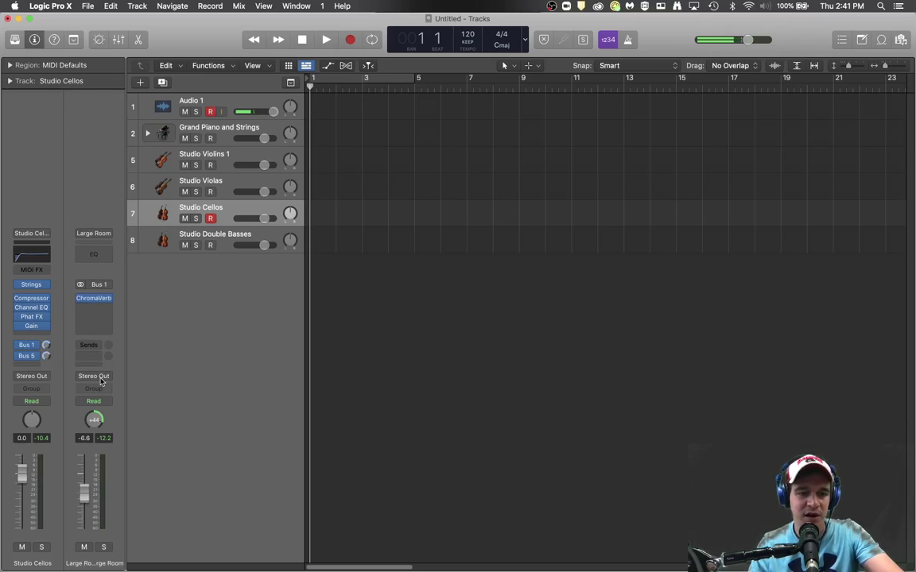
Step: Show the Mixer with all channel strips, including the Bus 4, Bus 5 and Bus 1 auxes
left_click(118, 39)
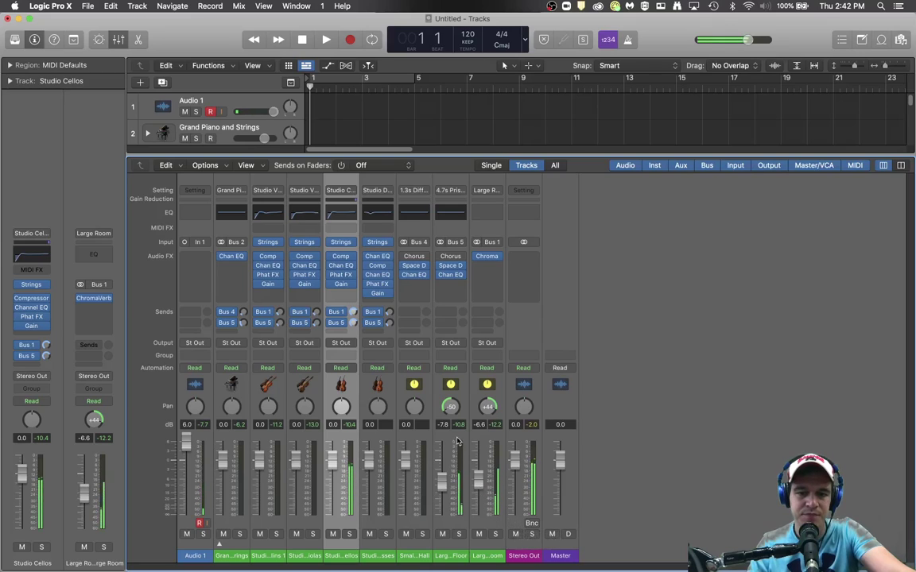
Step: Pan the Bus 5 and Large Room reverb channels toward centre and rebalance their fader levels
left_click_drag(449, 409, 450, 377)
left_click_drag(487, 407, 486, 437)
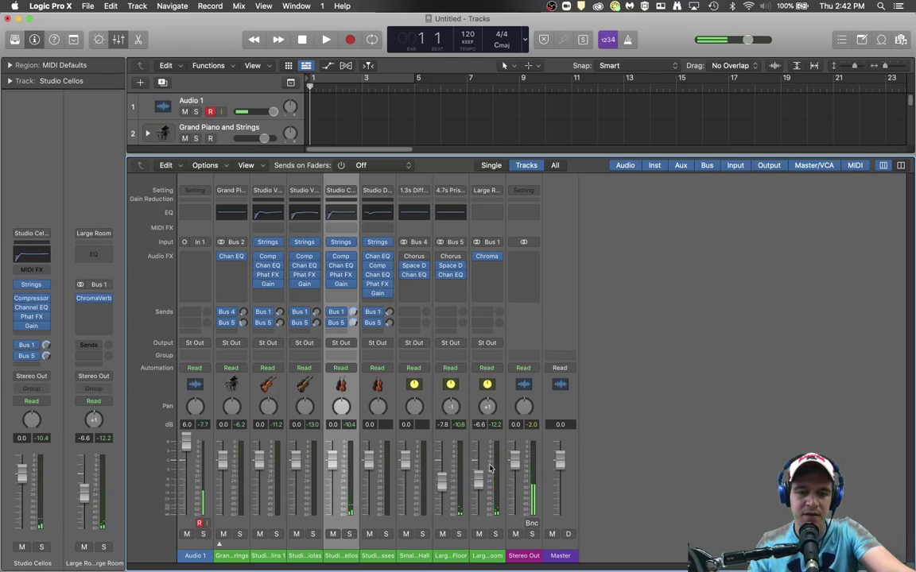
left_click_drag(478, 479, 442, 462)
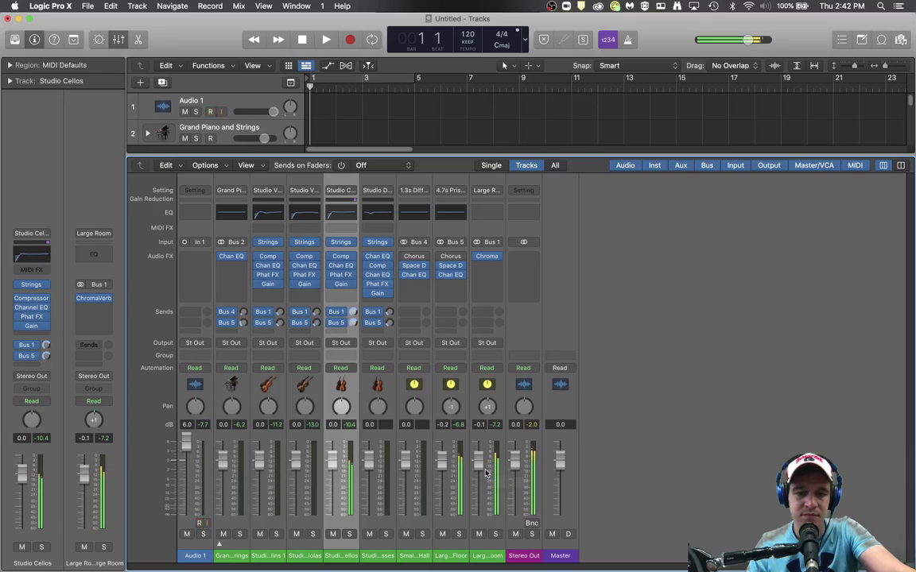
left_click_drag(483, 464, 482, 490)
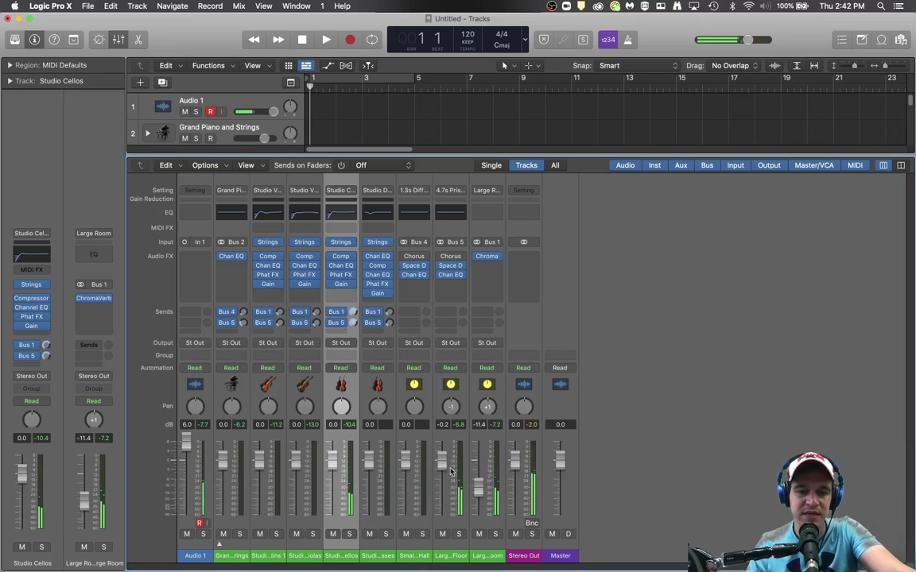
left_click_drag(440, 461, 447, 497)
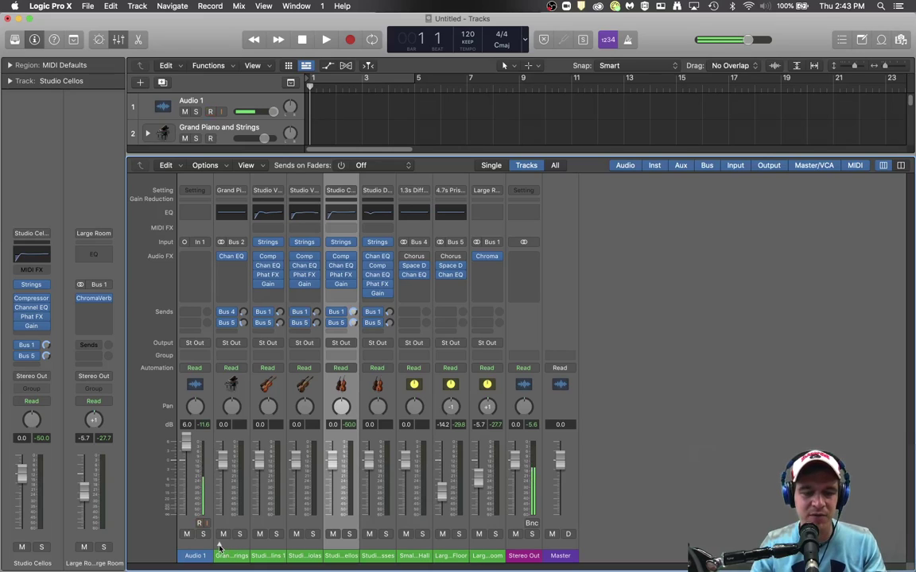
Step: Expand the Grand Piano and Strings stack, inspect the piano and stack settings, then reopen the Mixer
left_click(220, 547)
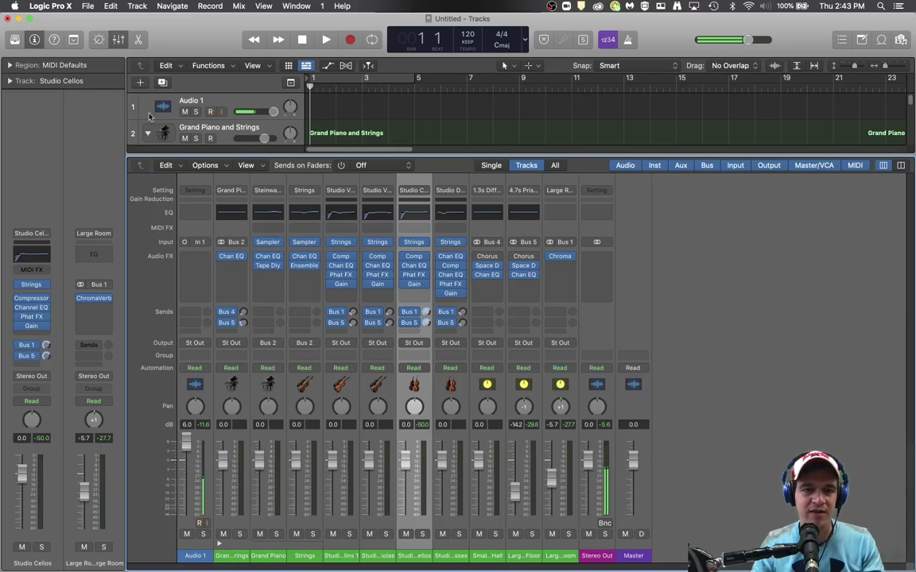
left_click(117, 39)
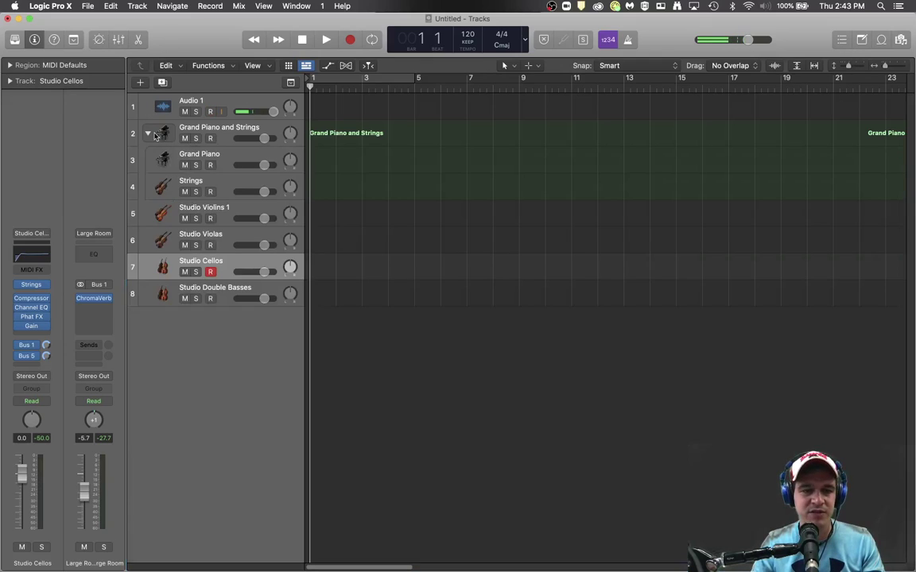
left_click(231, 163)
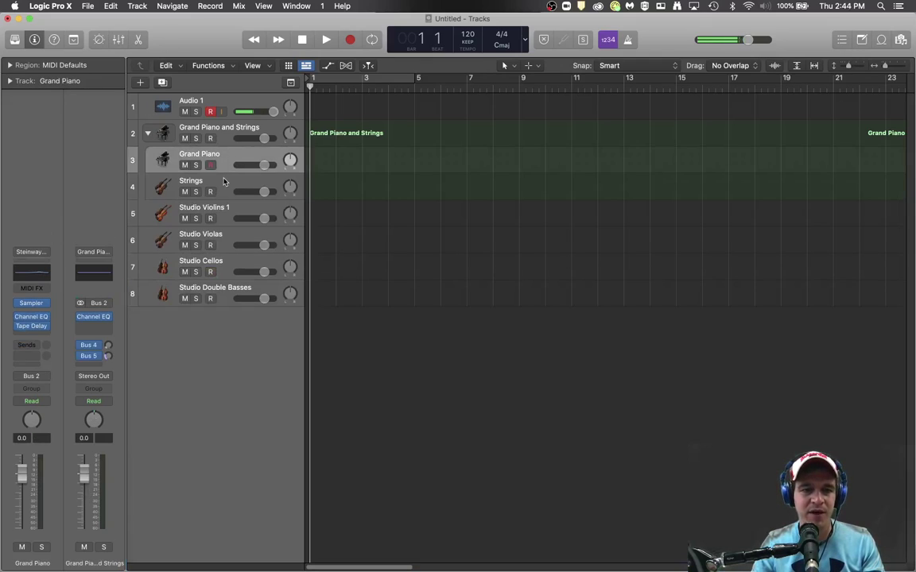
left_click(226, 188)
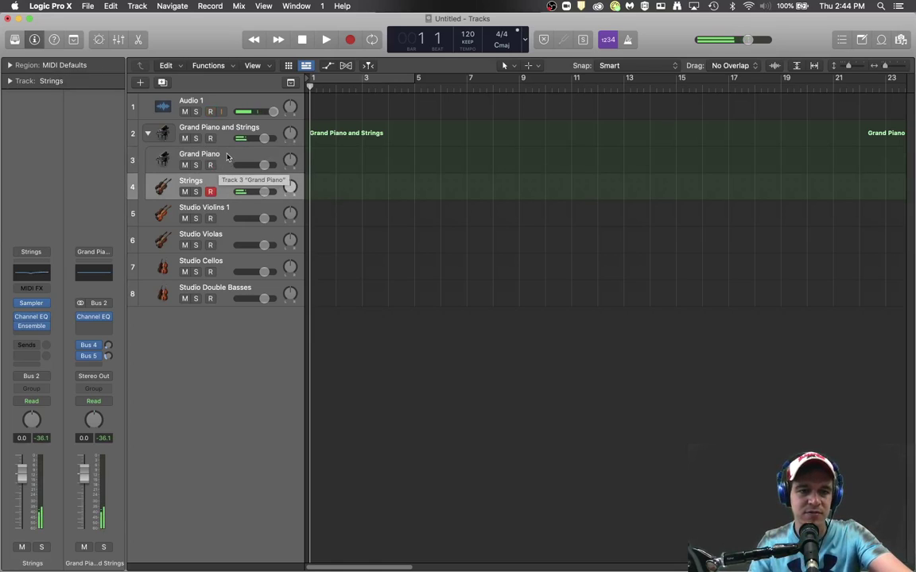
left_click(227, 156)
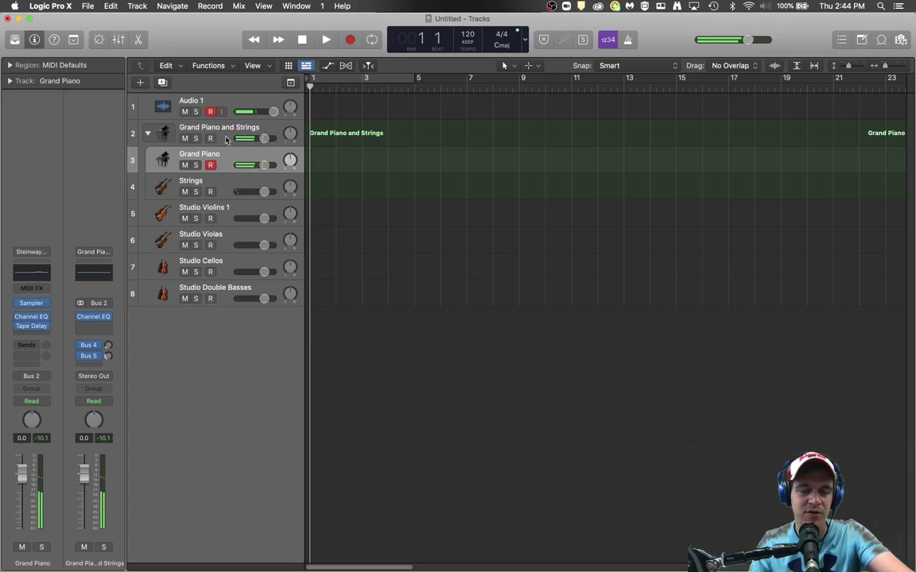
left_click(198, 128)
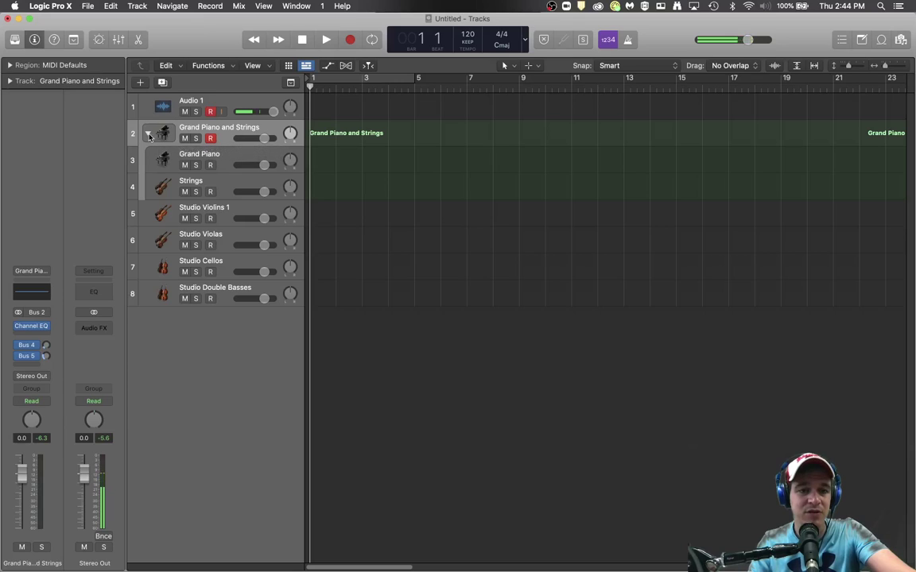
left_click(119, 41)
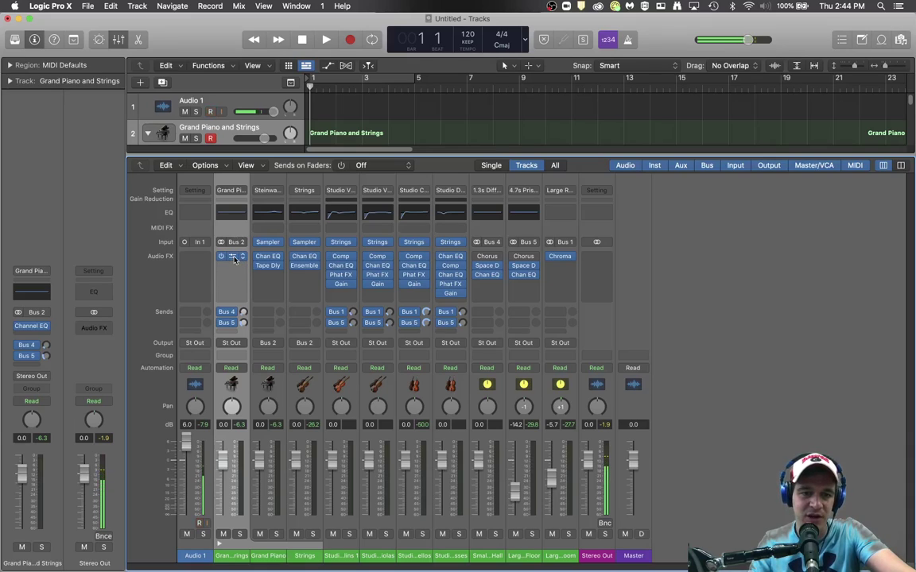
mouse_move(235, 277)
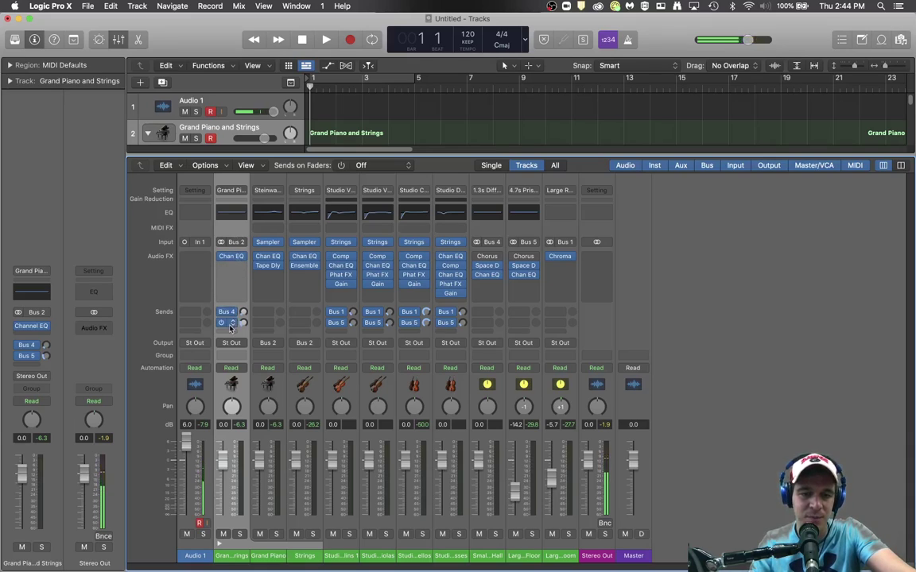
mouse_move(233, 312)
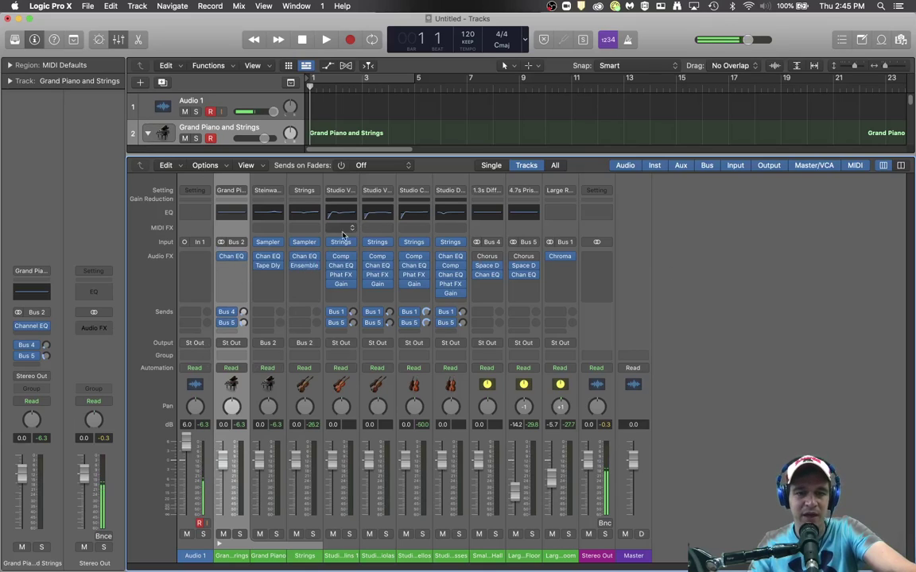
Step: Hide the Mixer, collapse the piano stack, and select Studio Violins 1 through Double Basses
left_click(114, 41)
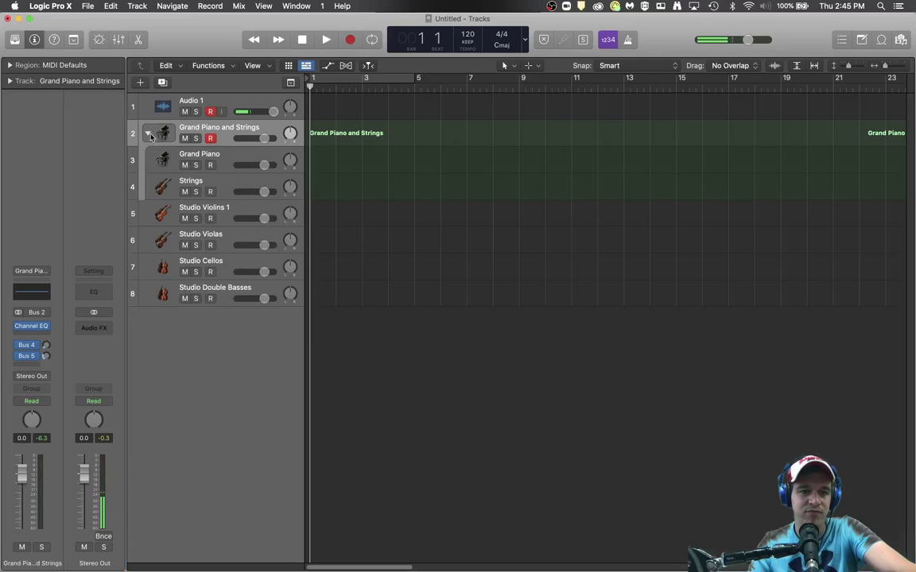
left_click(148, 134)
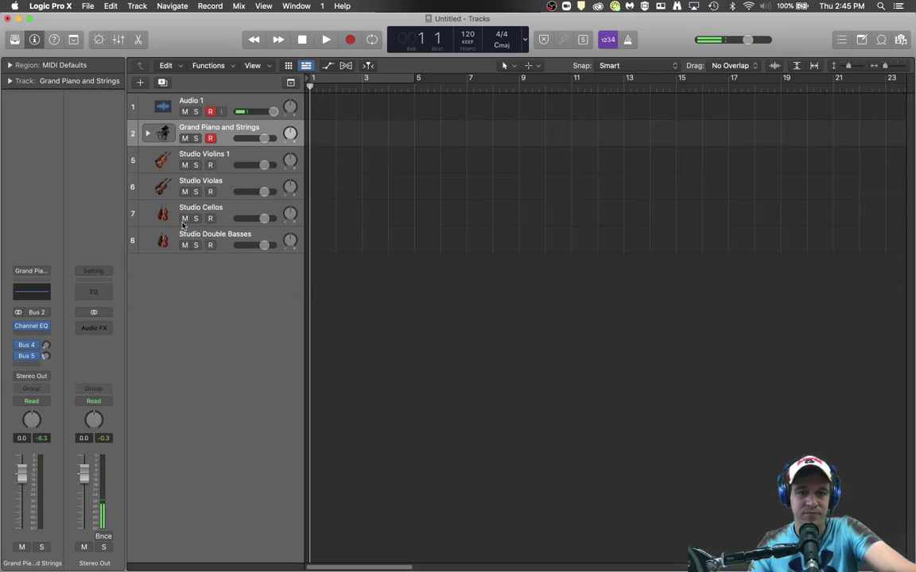
left_click(228, 158)
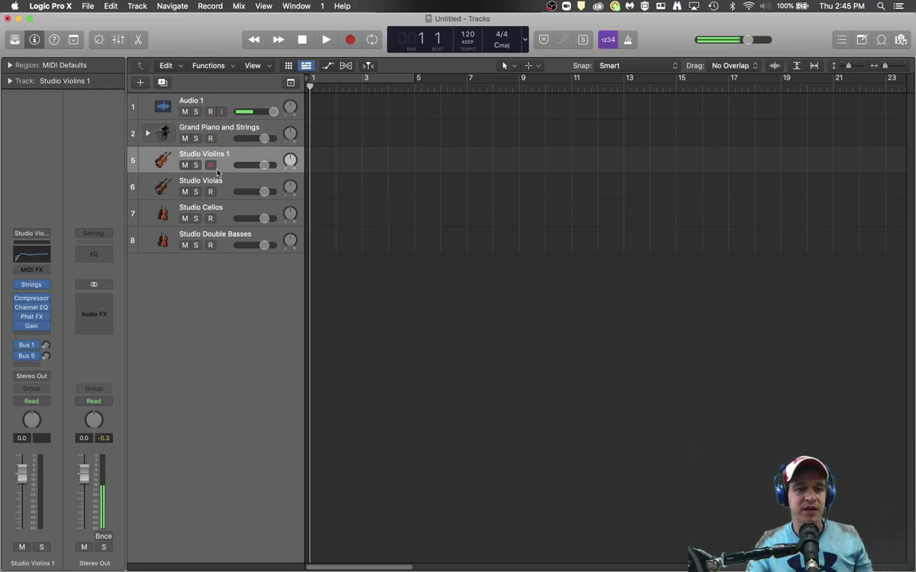
left_click(225, 242, "shift")
Step: Create a Summing Stack from the selected string tracks, producing Sum 5
right_click(230, 170)
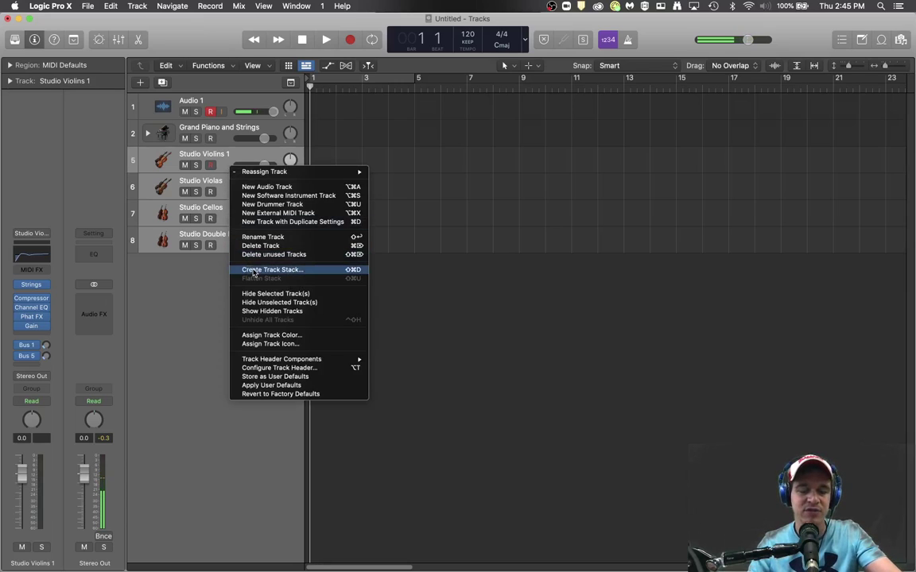
left_click(297, 273)
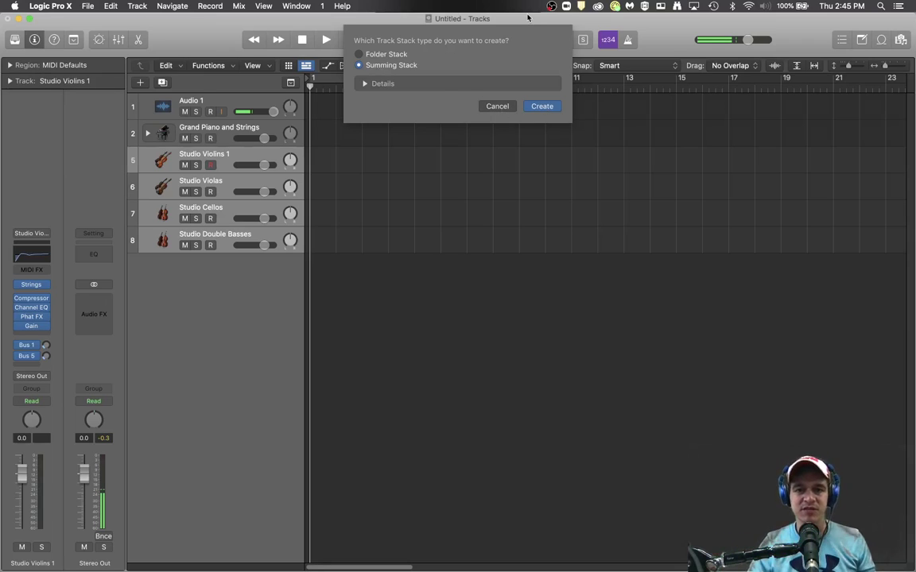
left_click(544, 105)
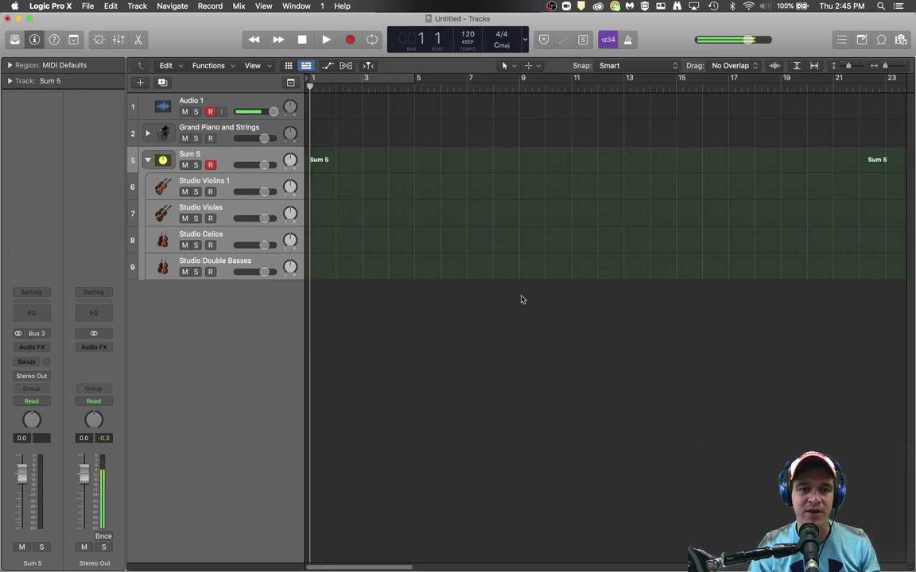
left_click(148, 161)
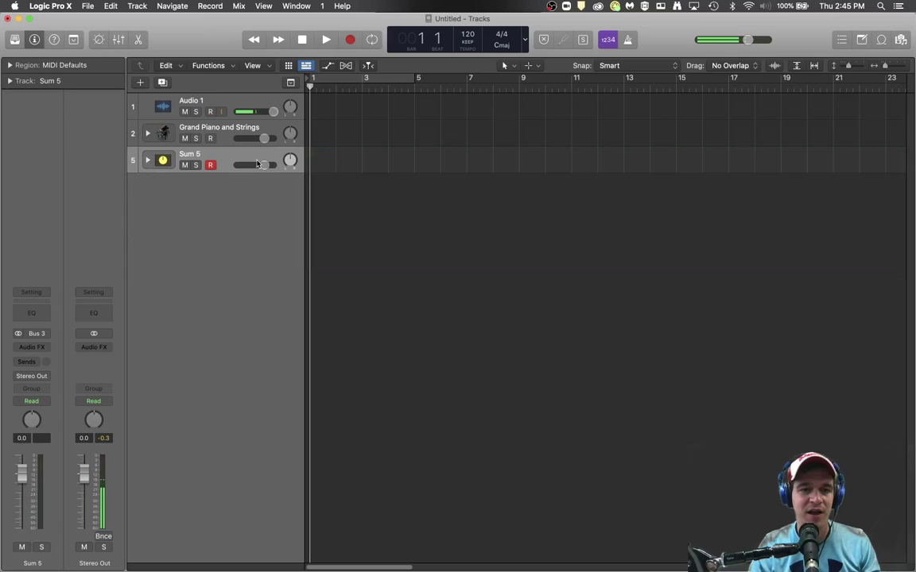
left_click(148, 161)
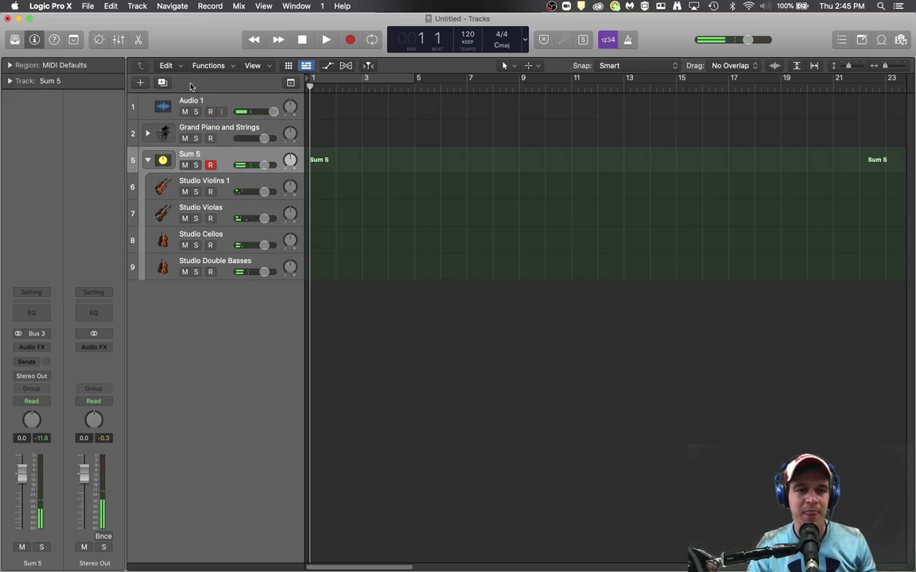
Step: Show the mixer and open an empty send slot on Sum 5 to list the buses
left_click(118, 40)
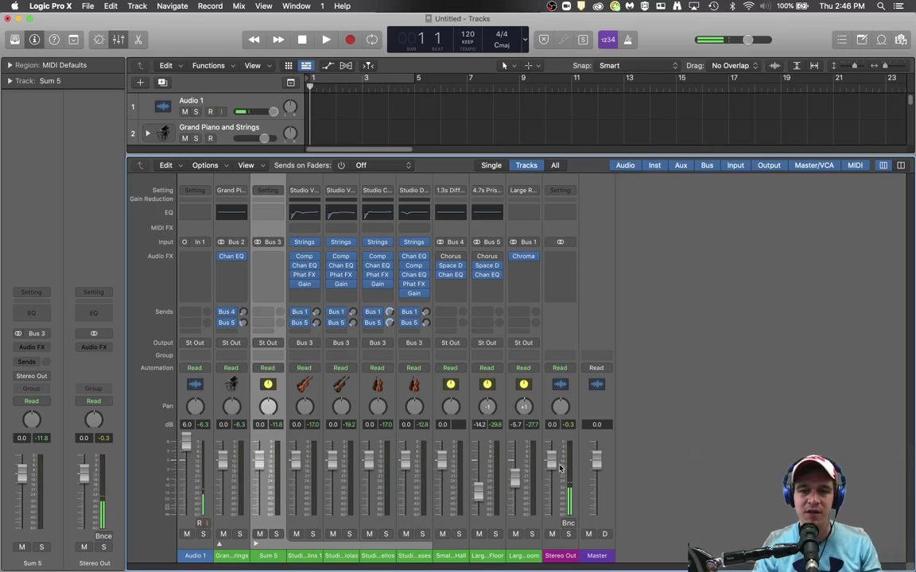
left_click(268, 311)
mouse_move(268, 326)
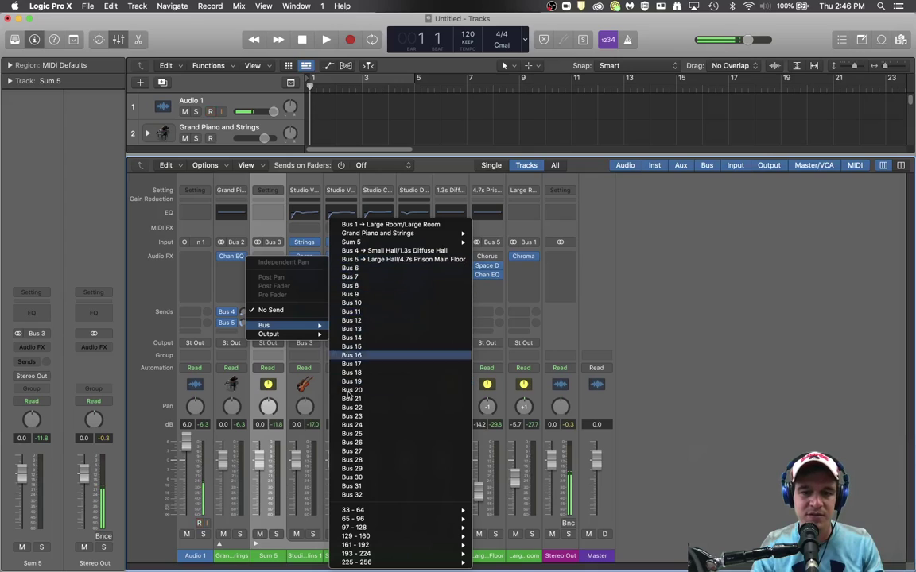
Step: Route Sum 5's send to Bus 8 and insert Abbey Road Chambers (s) reverb on Aux 6
left_click(365, 287)
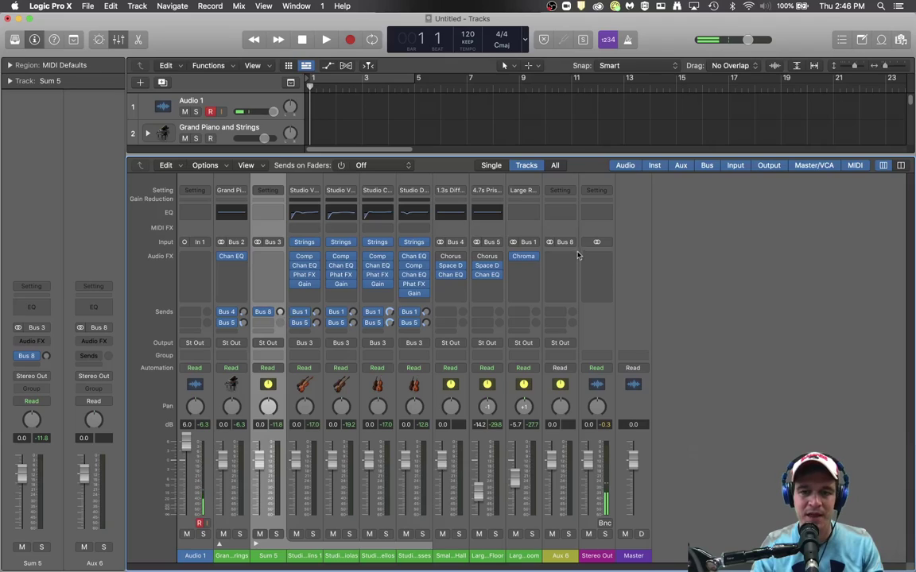
left_click(577, 255)
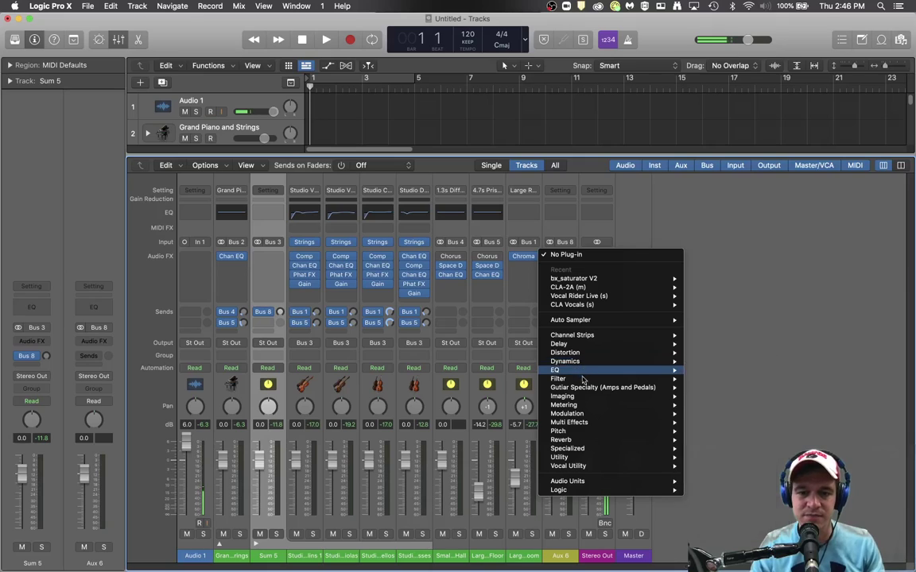
mouse_move(588, 439)
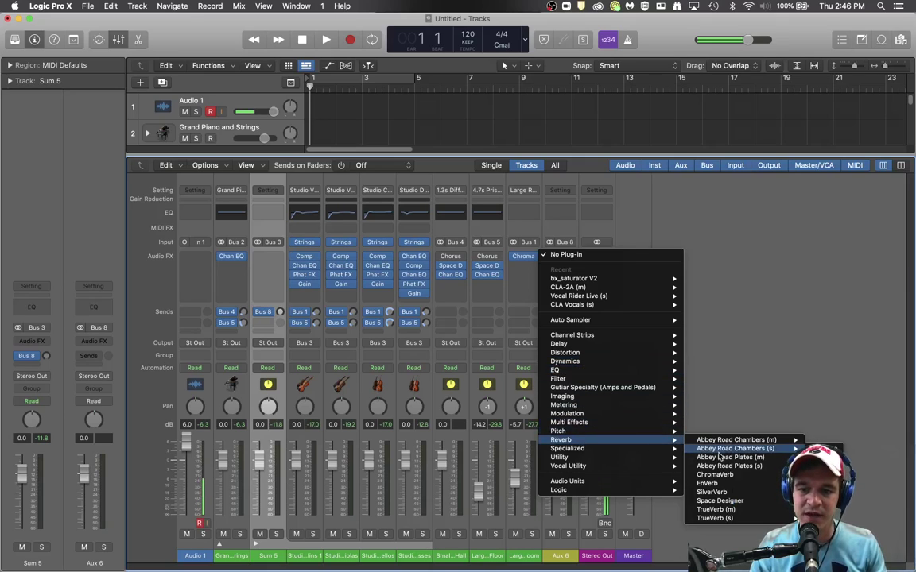
left_click(822, 450)
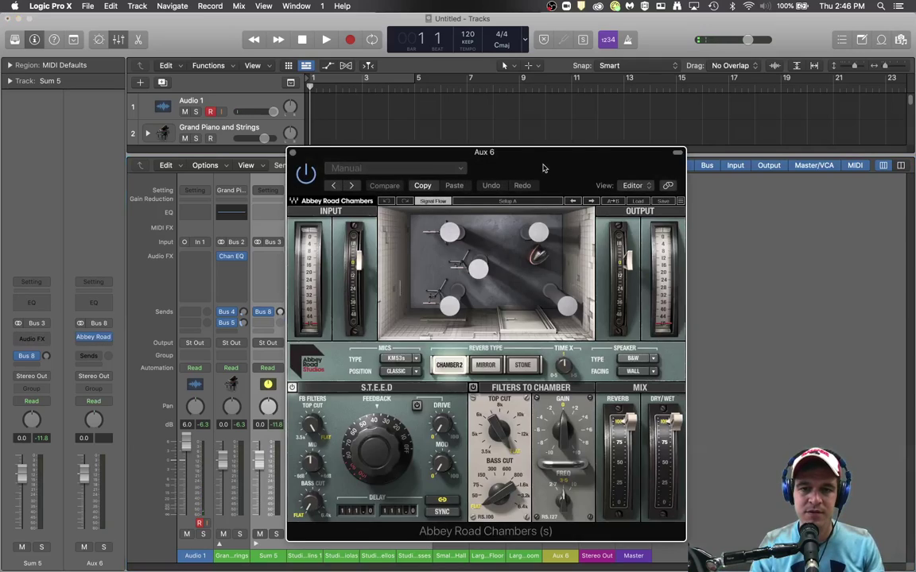
left_click_drag(541, 167, 730, 82)
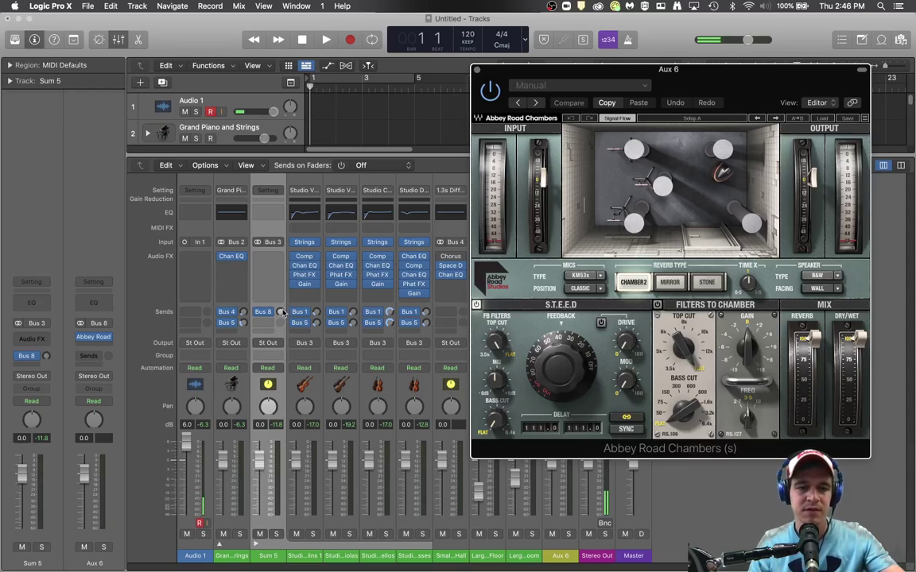
Step: Nudge up Sum 5's Bus 8 send level, then reposition and close the Abbey Road Chambers window
left_click_drag(279, 312, 280, 309)
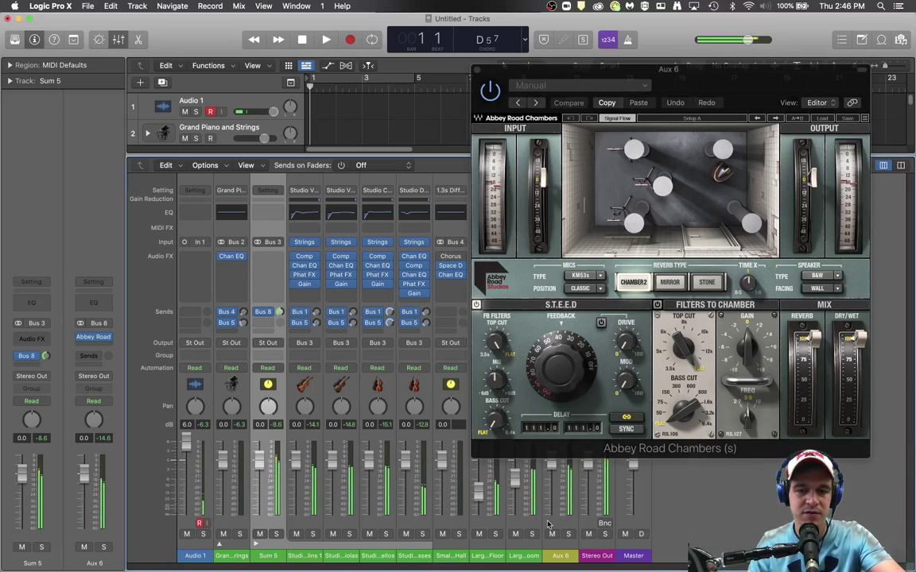
left_click_drag(747, 80, 161, 30)
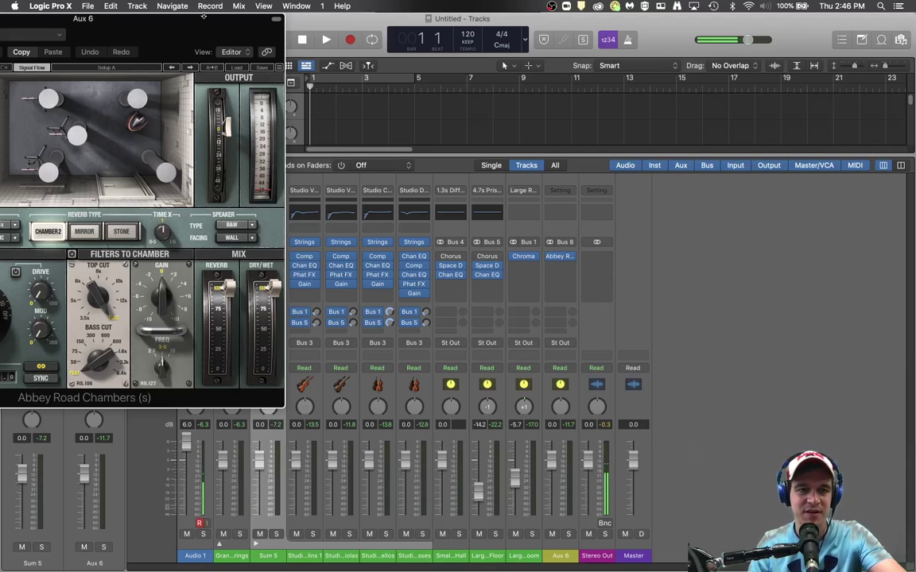
left_click_drag(200, 20, 753, 440)
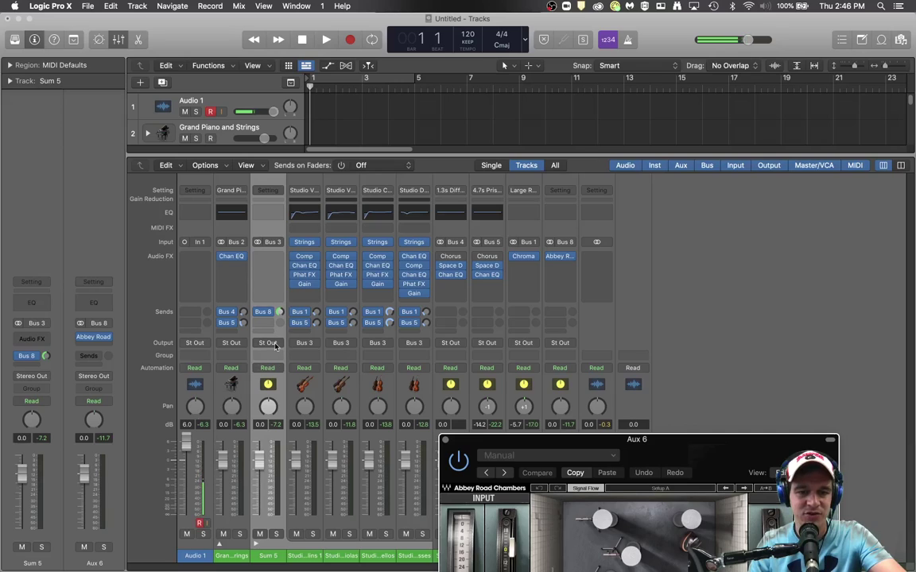
left_click_drag(614, 448, 429, 100)
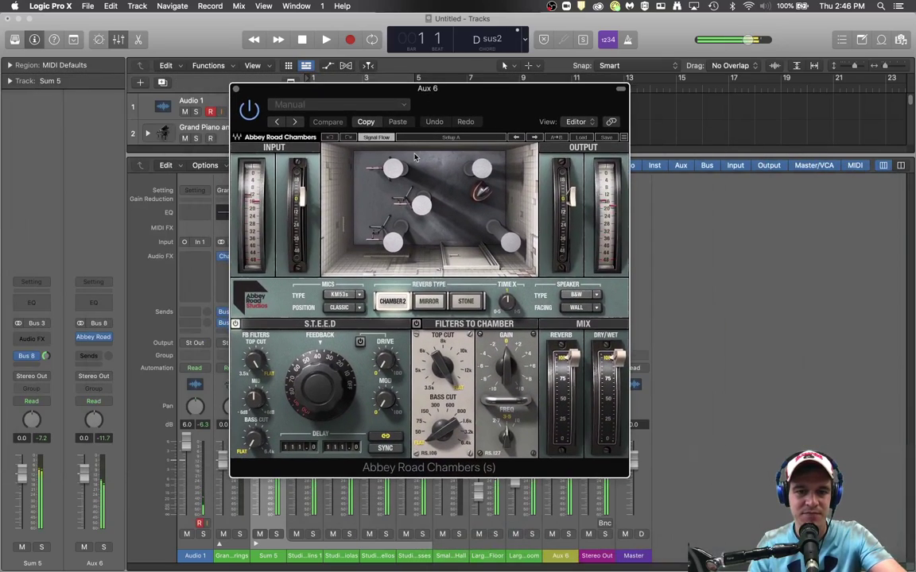
left_click_drag(477, 109, 579, 94)
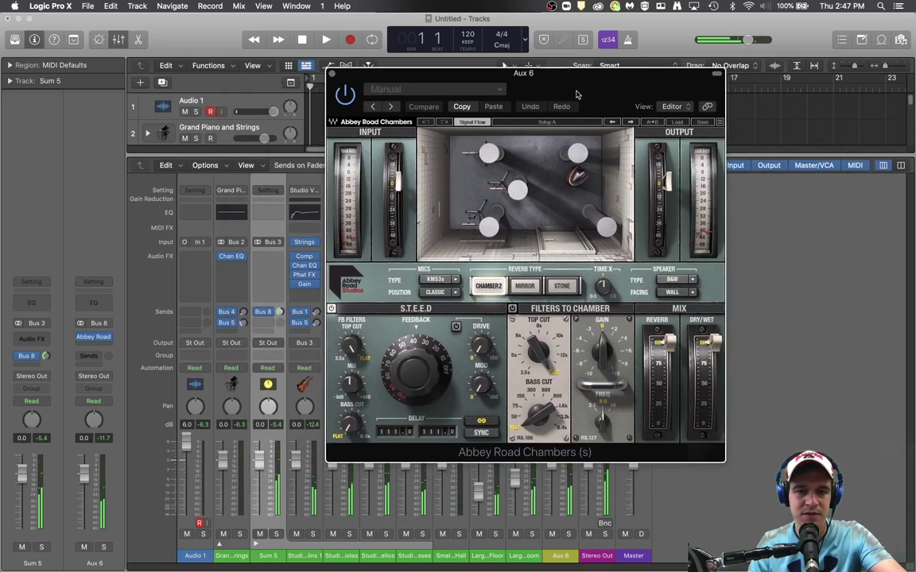
left_click(333, 74)
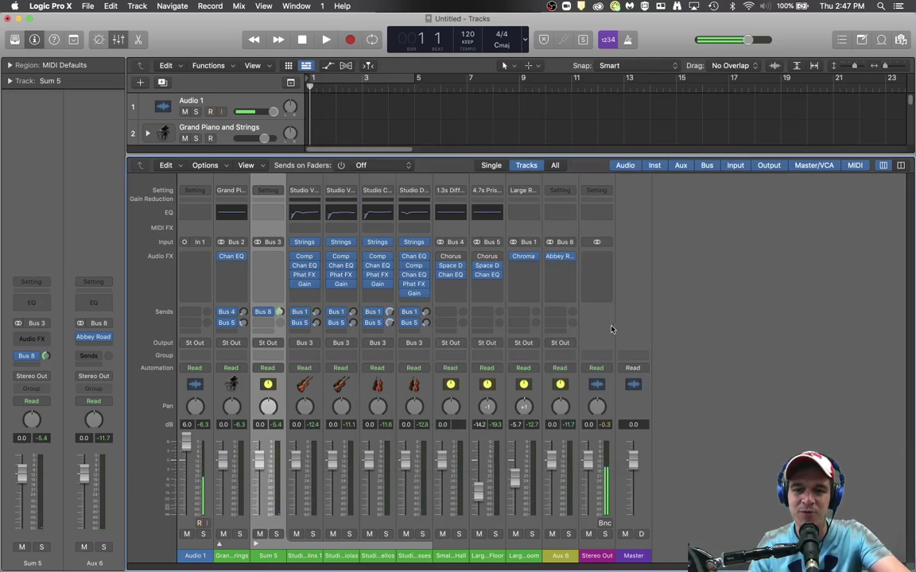